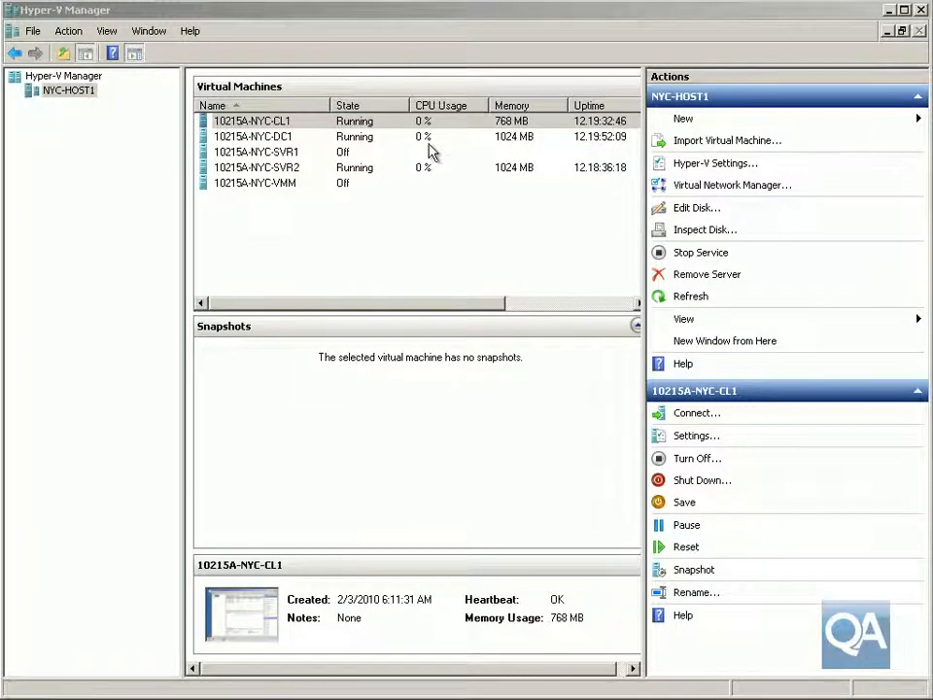
Start the Edit Virtual Hard Disk Wizard for NYC-HOST1 and set its introductory page not to show again.
{"action": "left_click", "coordinate": [68, 32]}
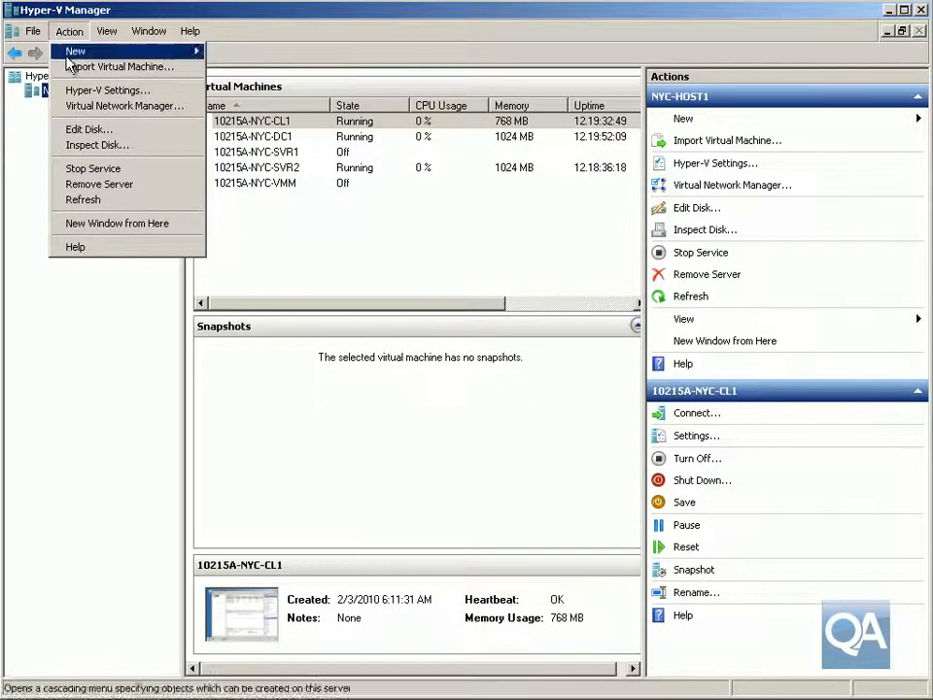
{"action": "left_click", "coordinate": [83, 128]}
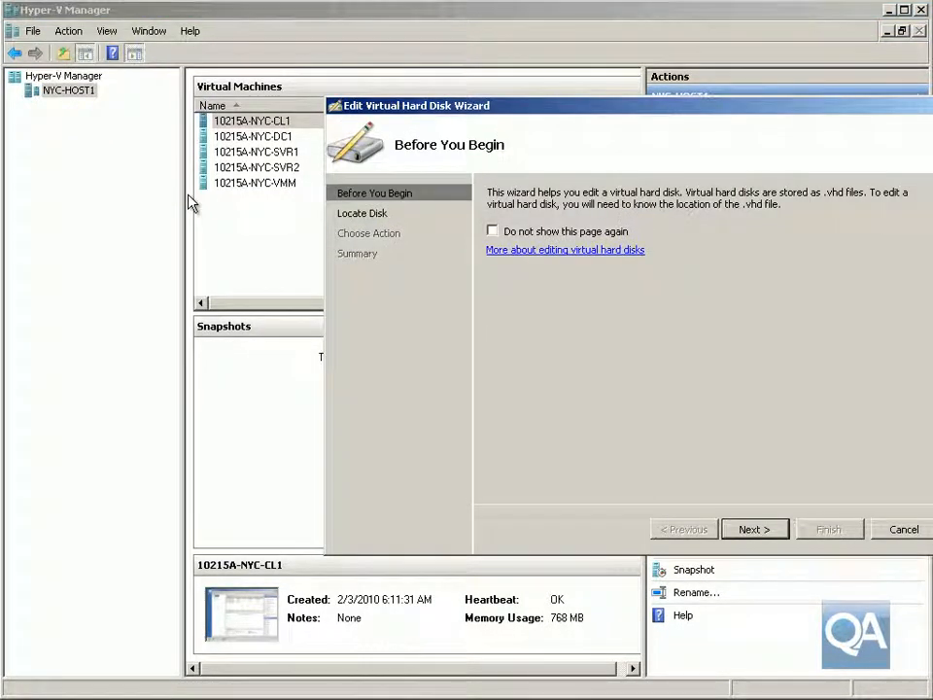
{"action": "left_click_drag", "start_coordinate": [685, 110], "coordinate": [618, 103]}
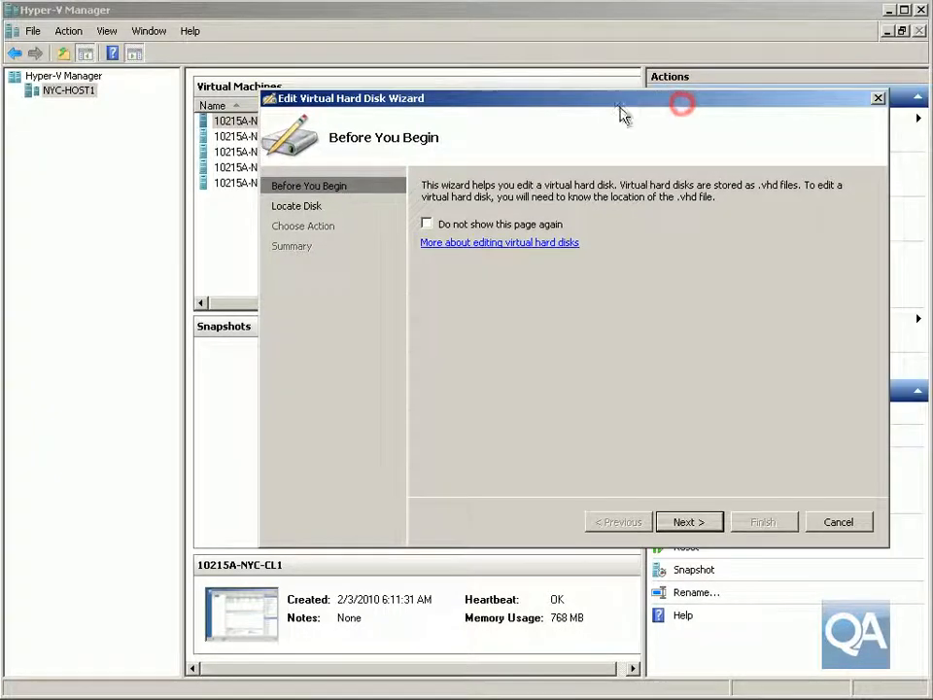
{"action": "left_click", "coordinate": [481, 225]}
{"action": "left_click", "coordinate": [680, 523]}
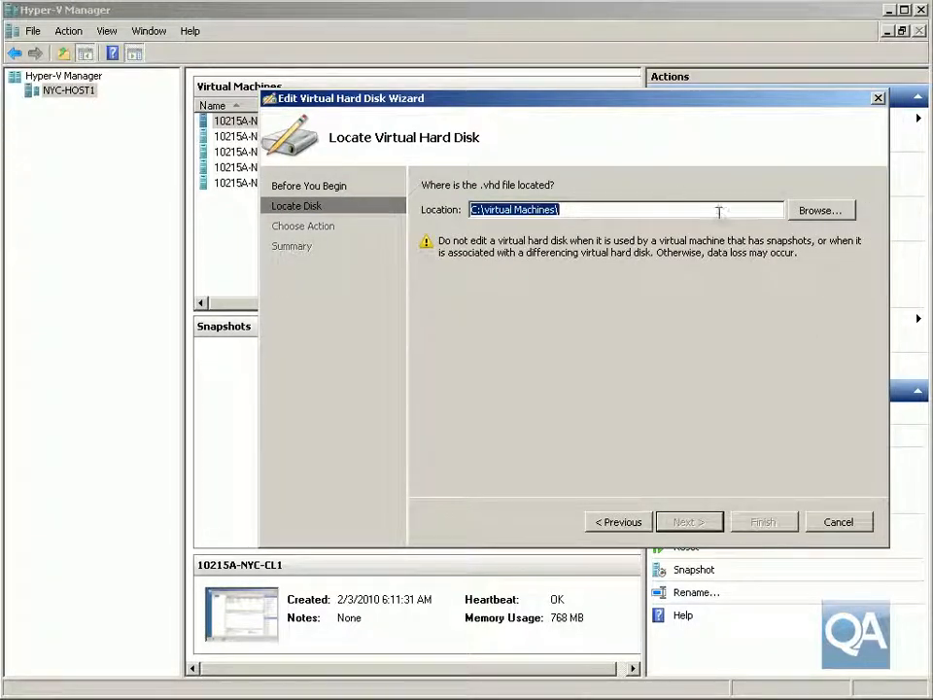
Choose Demo7-dynamic.vhd in C:\virtual Machines as the disk to edit and compact it.
{"action": "left_click", "coordinate": [804, 210]}
{"action": "left_click_drag", "start_coordinate": [661, 126], "coordinate": [561, 127]}
{"action": "left_click", "coordinate": [406, 271]}
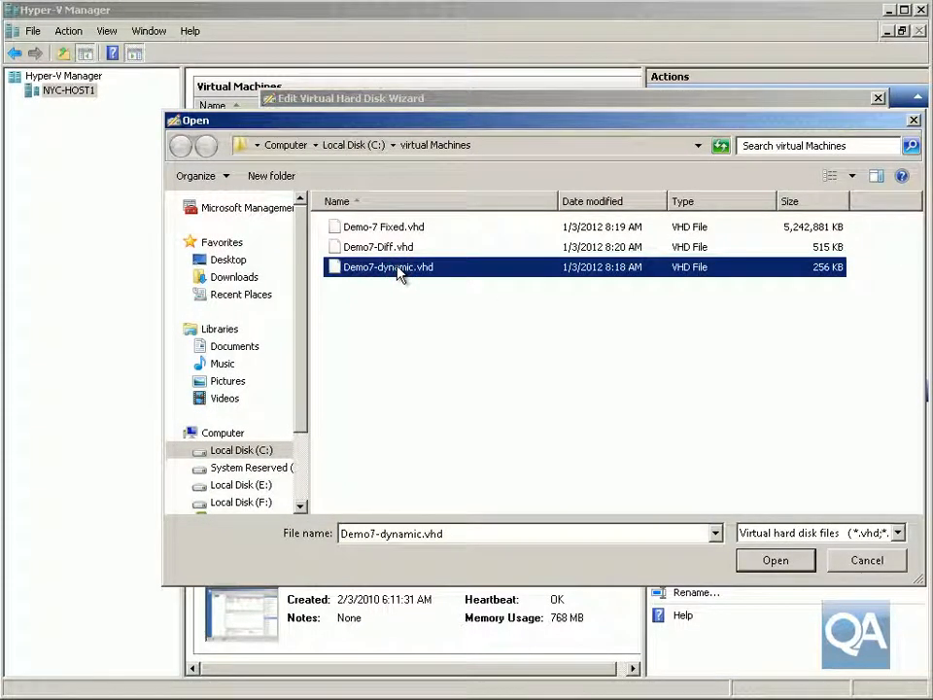
{"action": "left_click", "coordinate": [762, 564]}
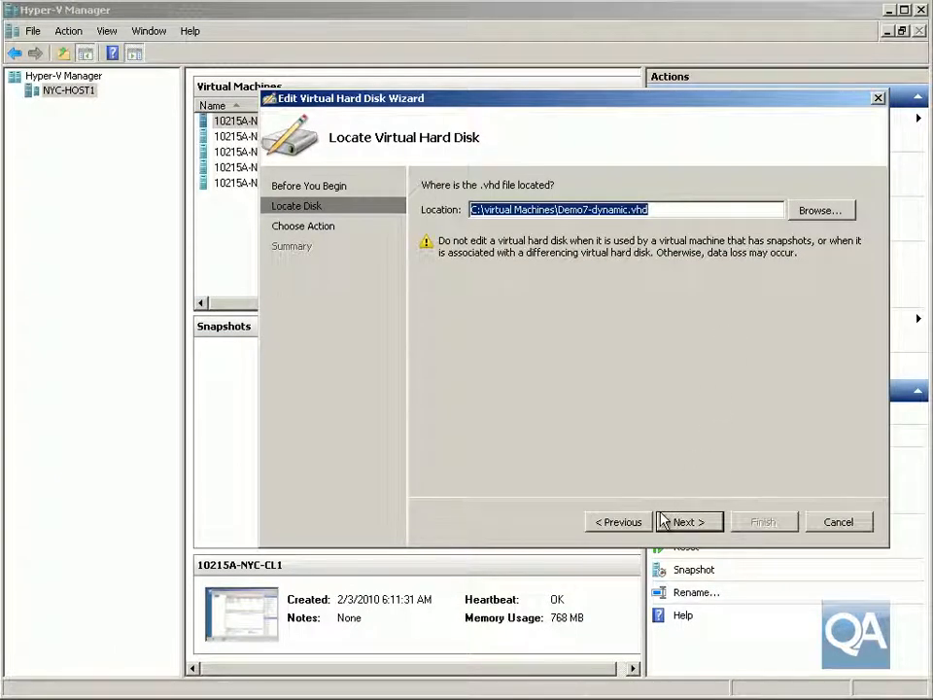
{"action": "left_click", "coordinate": [689, 523]}
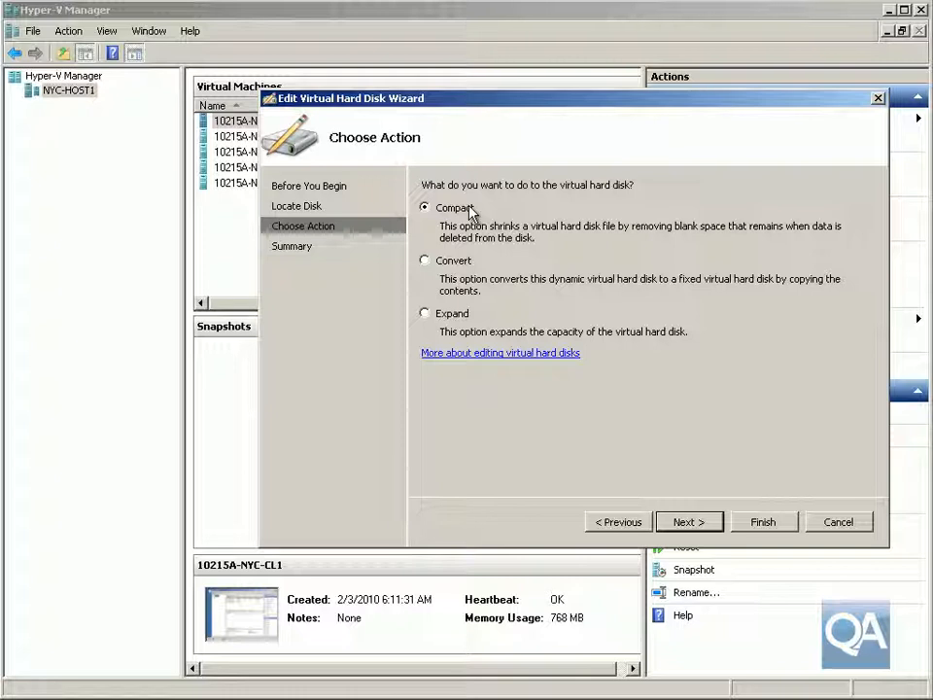
{"action": "left_click", "coordinate": [686, 523]}
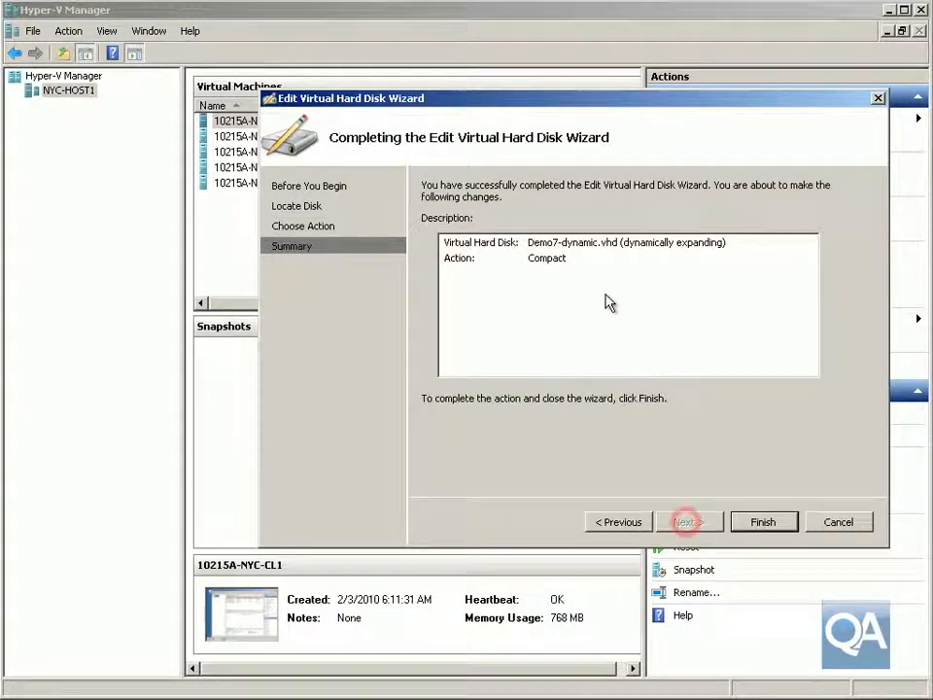
{"action": "left_click", "coordinate": [763, 523]}
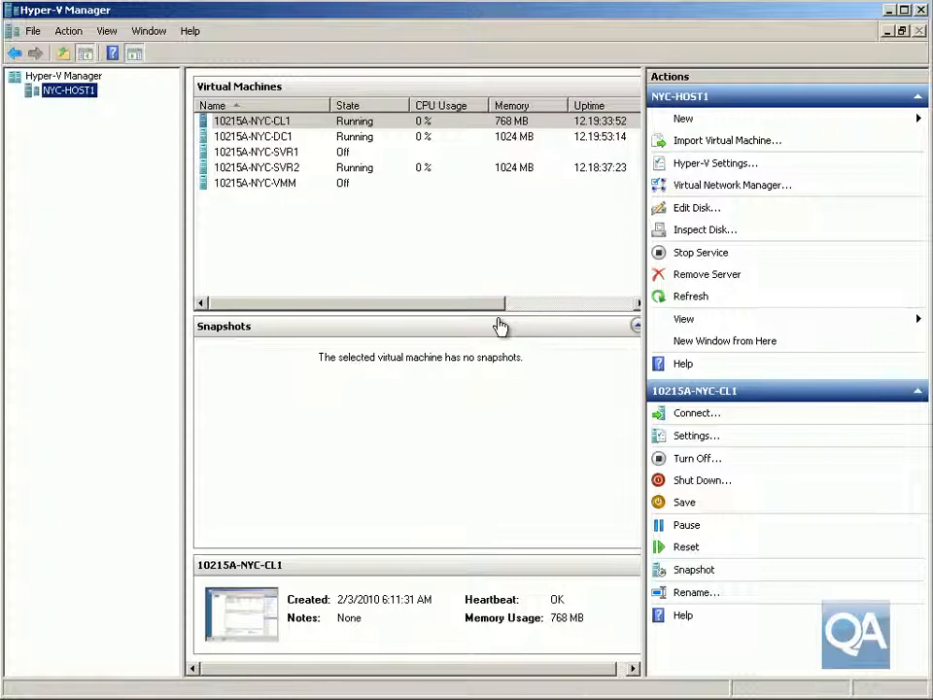
Start another disk edit and choose Demo7-dynamic.vhd in C:\virtual Machines as its disk.
{"action": "left_click", "coordinate": [71, 32]}
{"action": "left_click", "coordinate": [90, 129]}
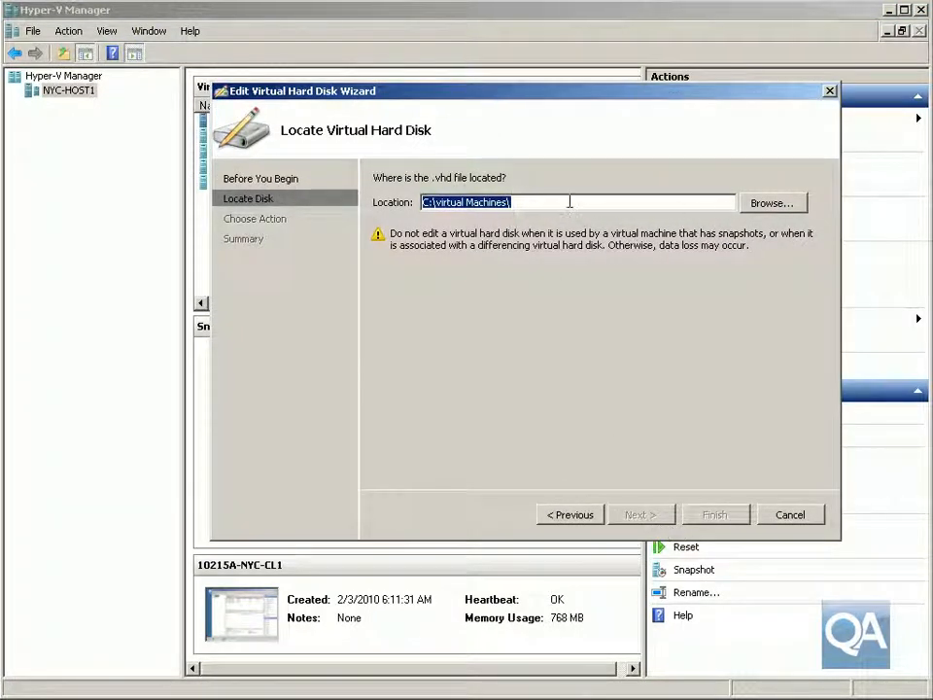
{"action": "left_click", "coordinate": [789, 206]}
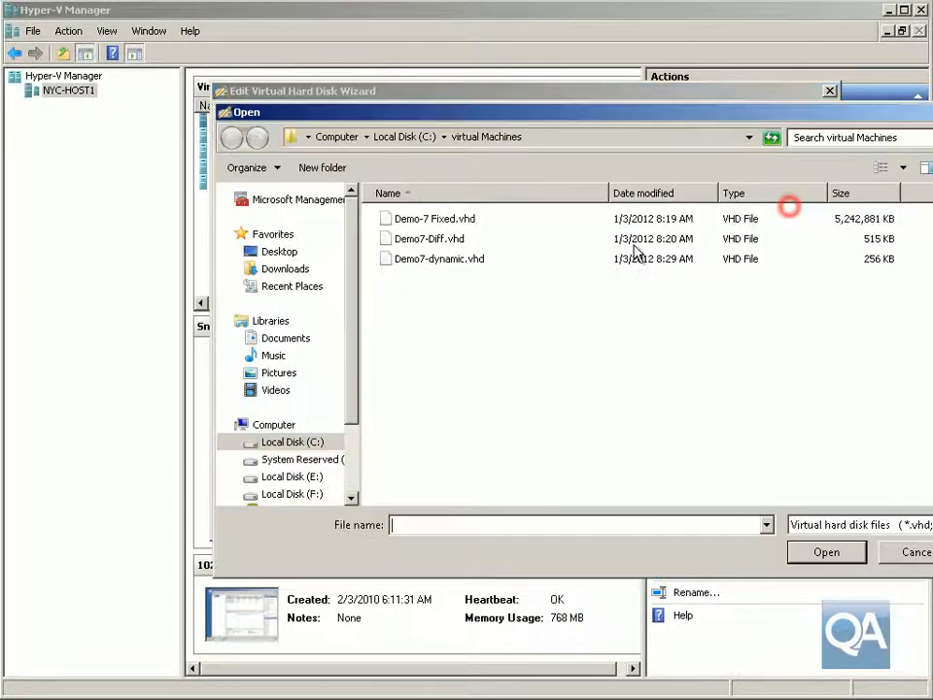
{"action": "left_click", "coordinate": [443, 260]}
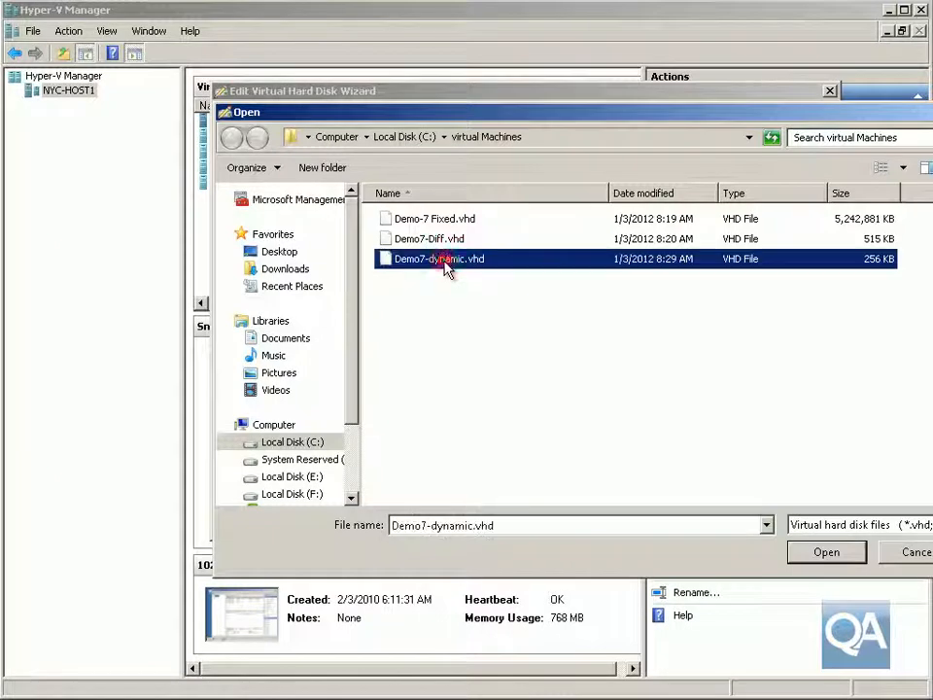
{"action": "left_click_drag", "start_coordinate": [768, 110], "coordinate": [696, 99]}
{"action": "left_click", "coordinate": [764, 545]}
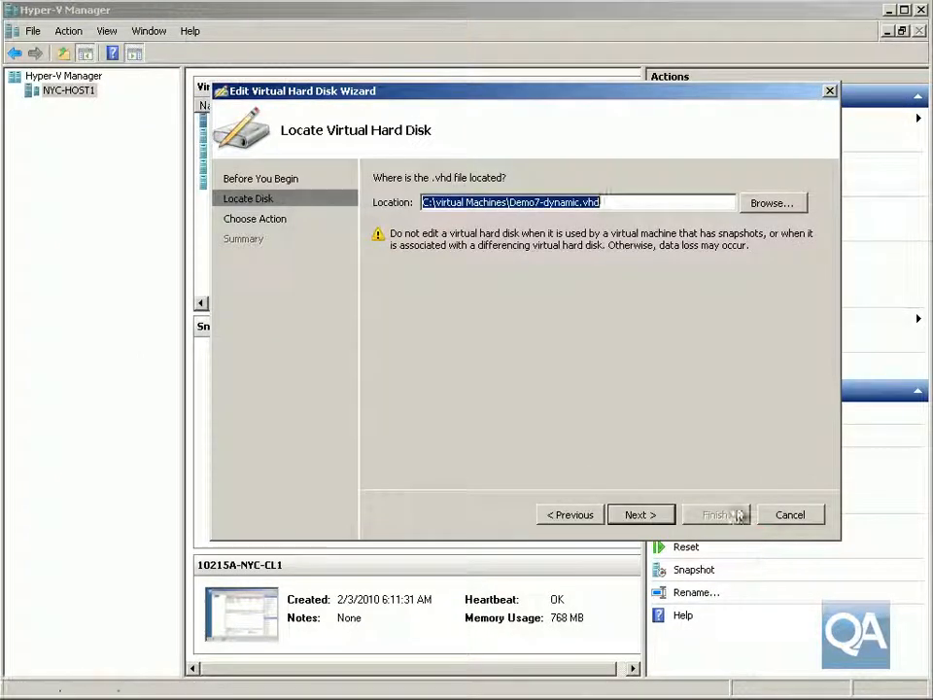
{"action": "left_click", "coordinate": [659, 518]}
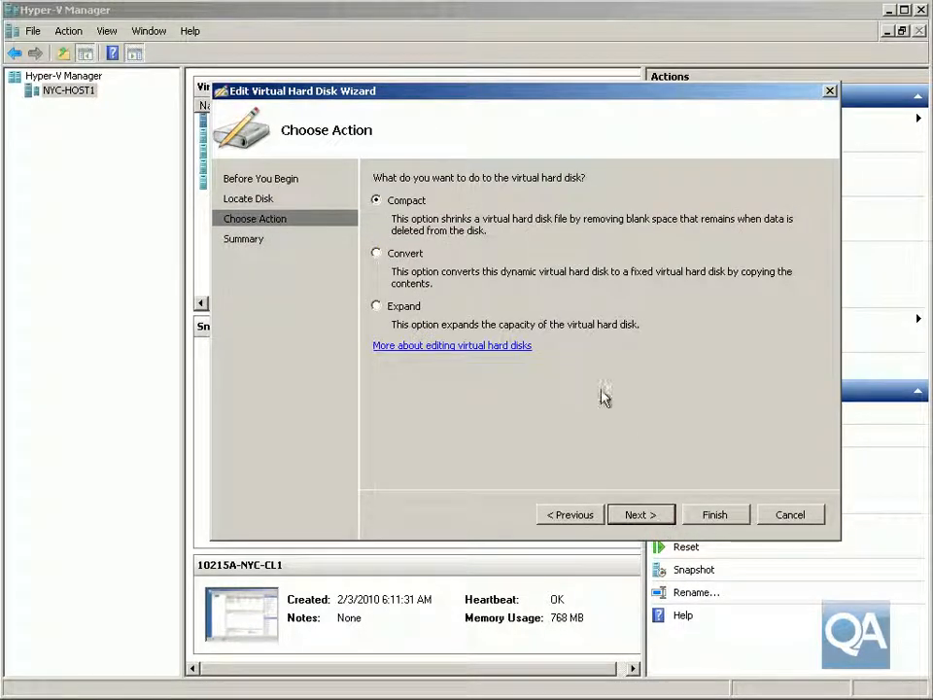
Set the dynamic disk to convert to a fixed size disk named Demo8-Converted in C:\virtual Machines.
{"action": "left_click", "coordinate": [403, 256]}
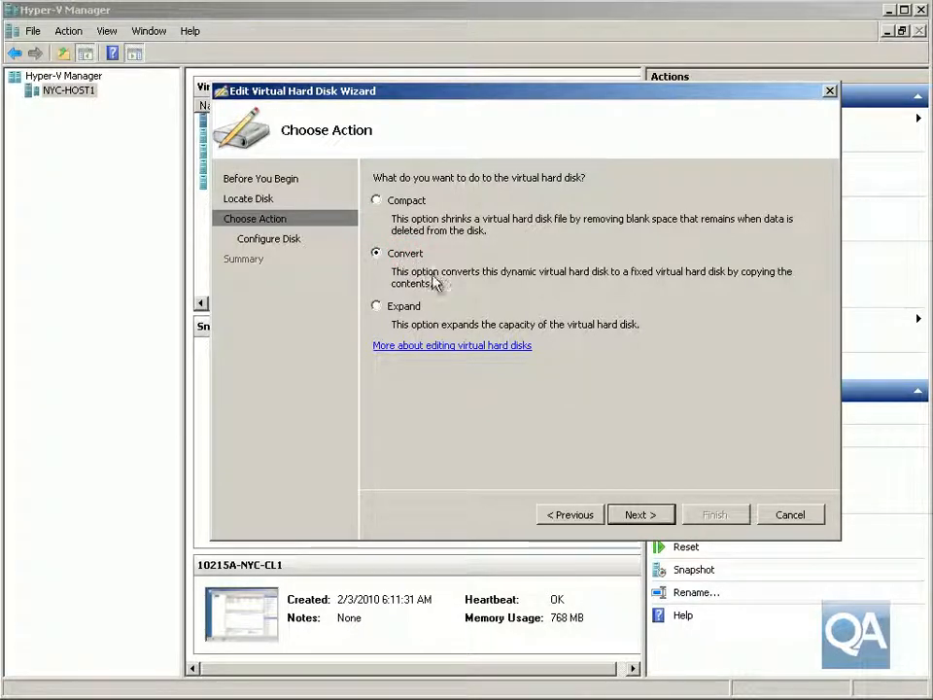
{"action": "left_click", "coordinate": [641, 515]}
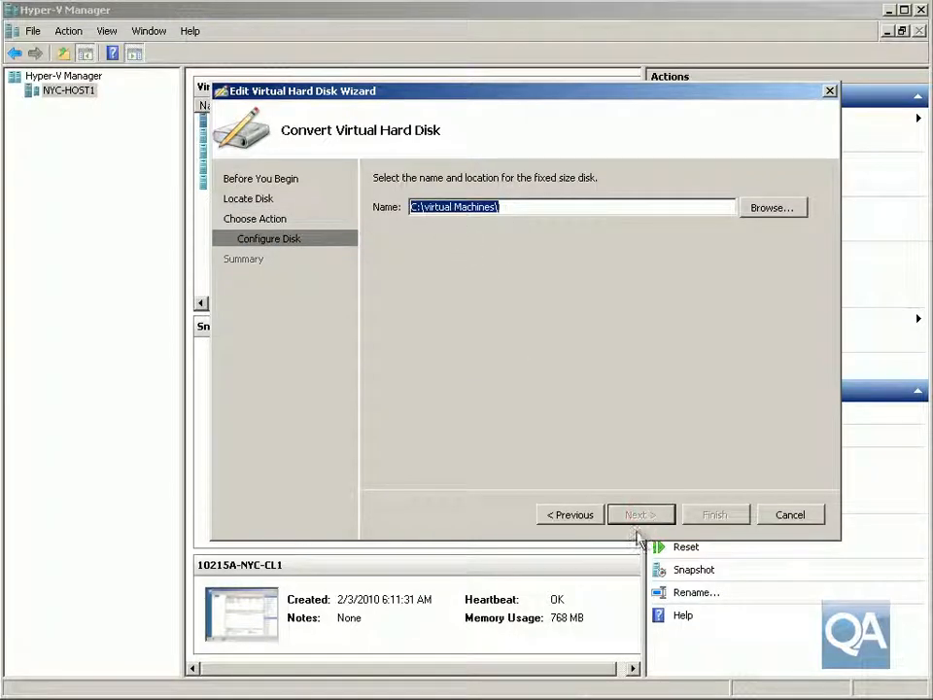
{"action": "left_click", "coordinate": [770, 218]}
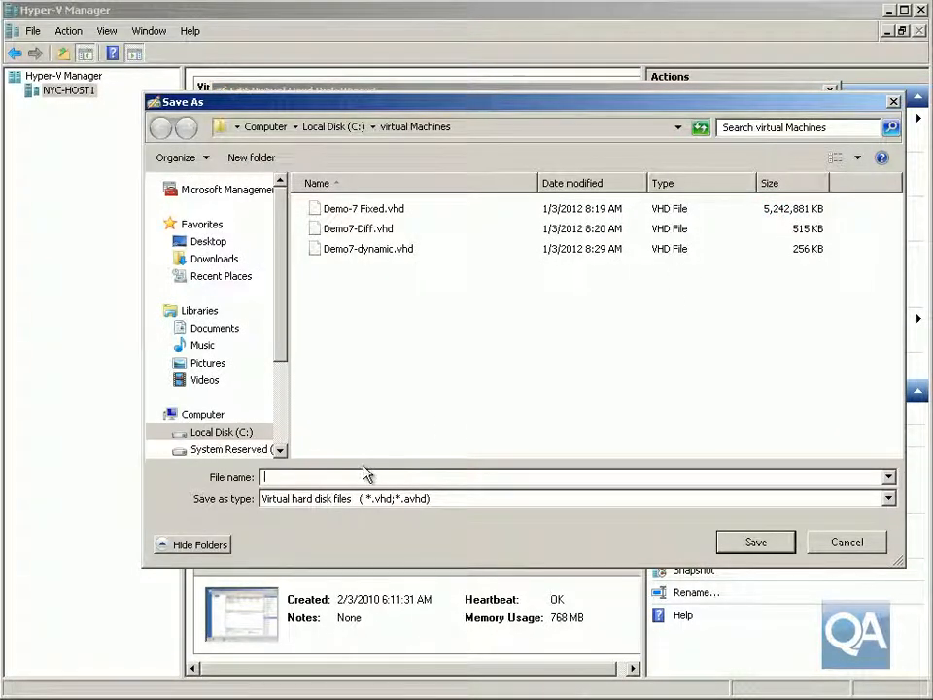
{"action": "type", "text": "De"}
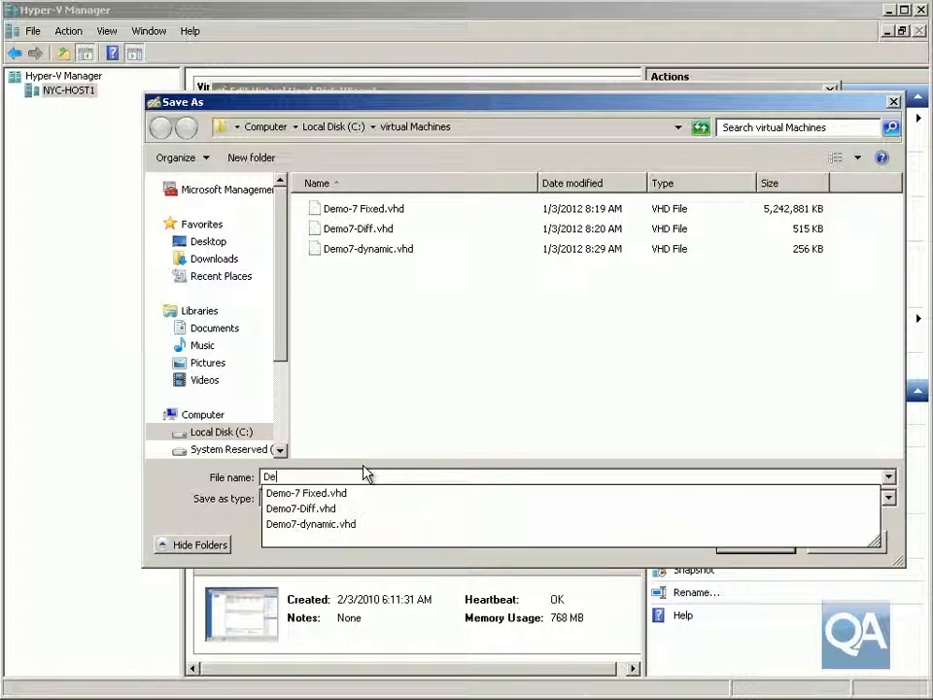
{"action": "type", "text": "mo8-Converted"}
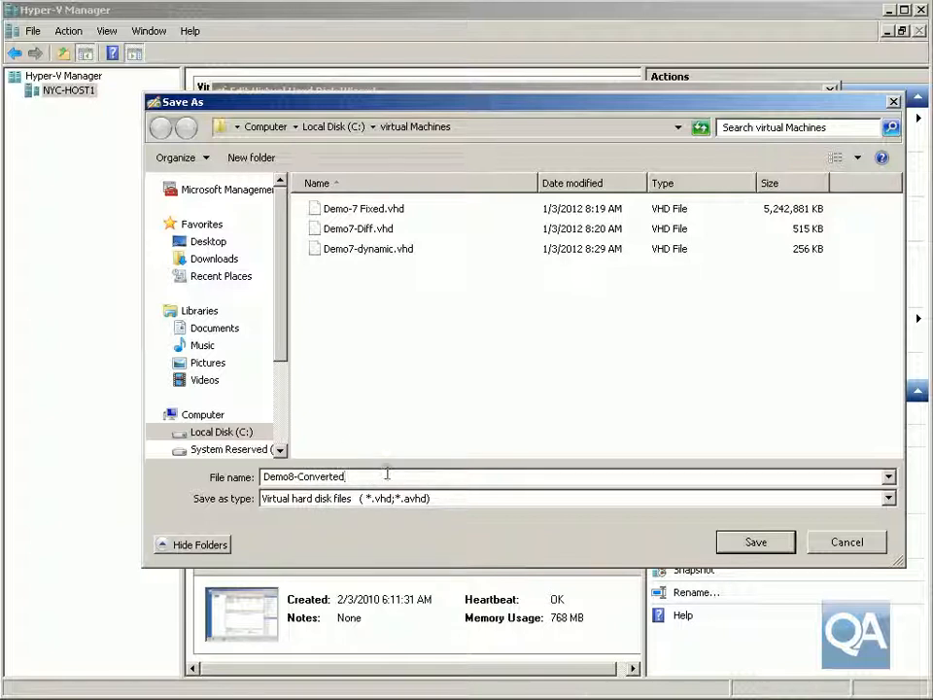
{"action": "left_click", "coordinate": [759, 544]}
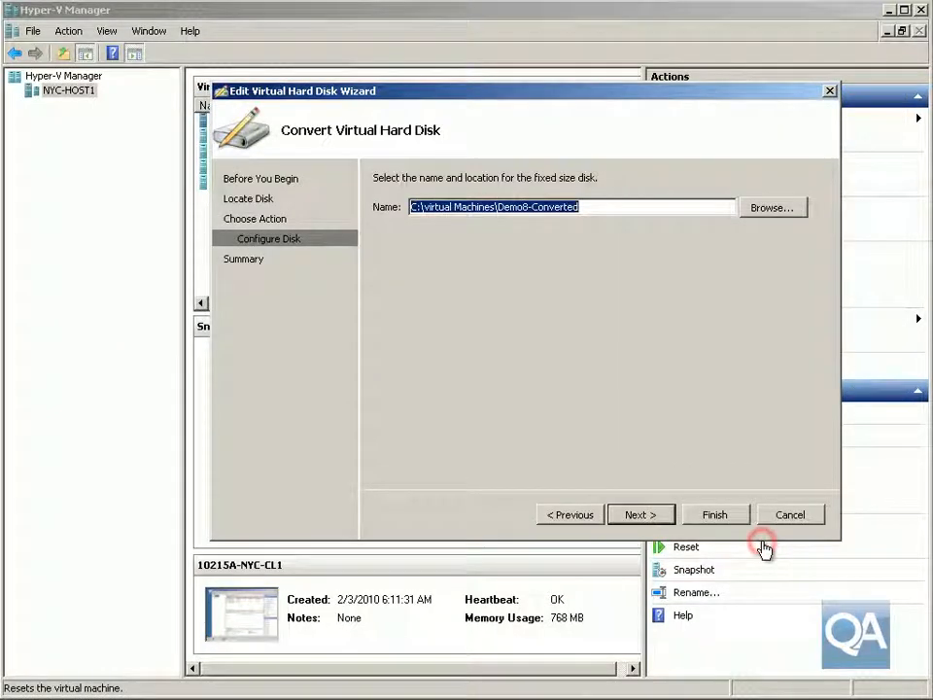
{"action": "left_click", "coordinate": [655, 517]}
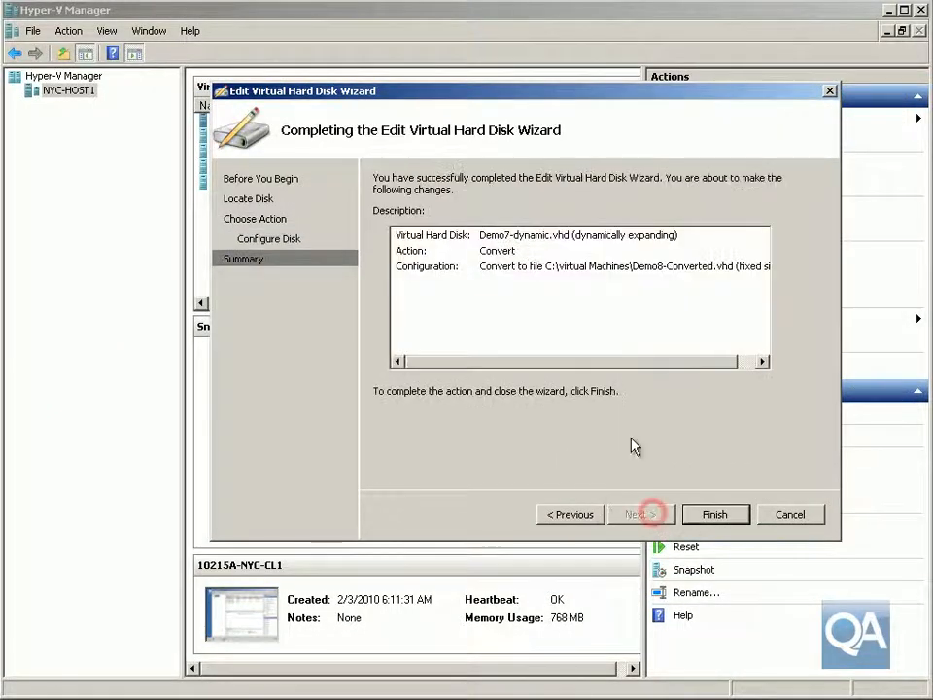
Try twice to run the conversion of Demo7-dynamic.vhd and cancel the wizard.
{"action": "left_click", "coordinate": [597, 85]}
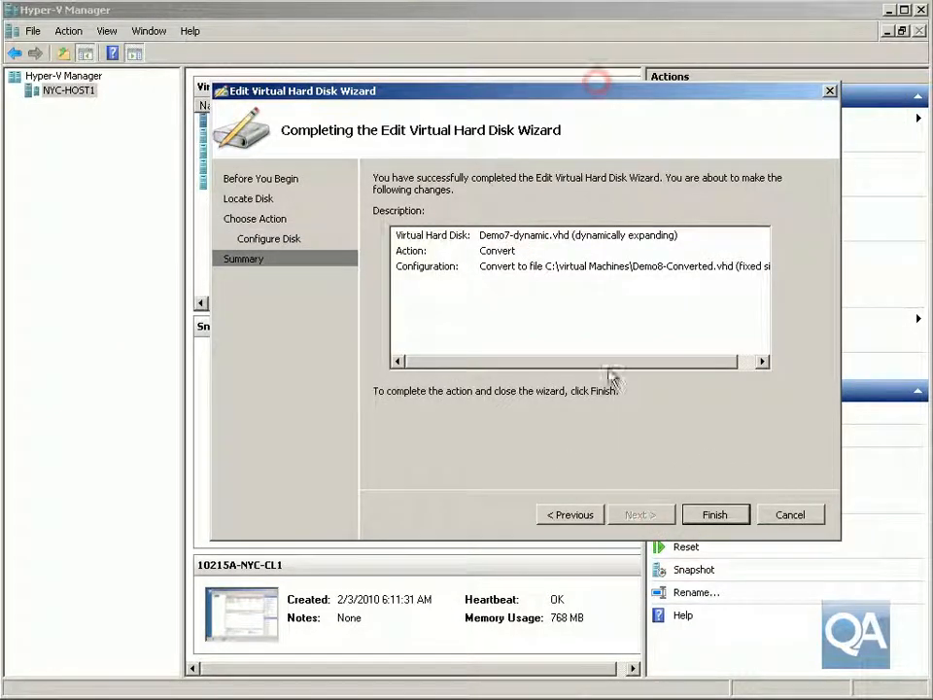
{"action": "left_click", "coordinate": [719, 516]}
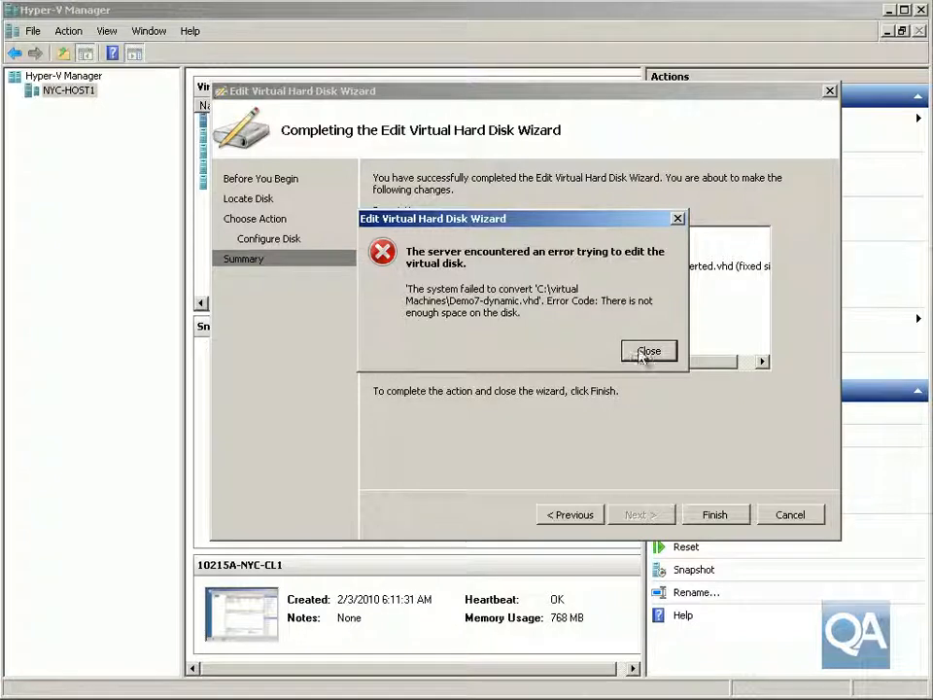
{"action": "left_click", "coordinate": [644, 352]}
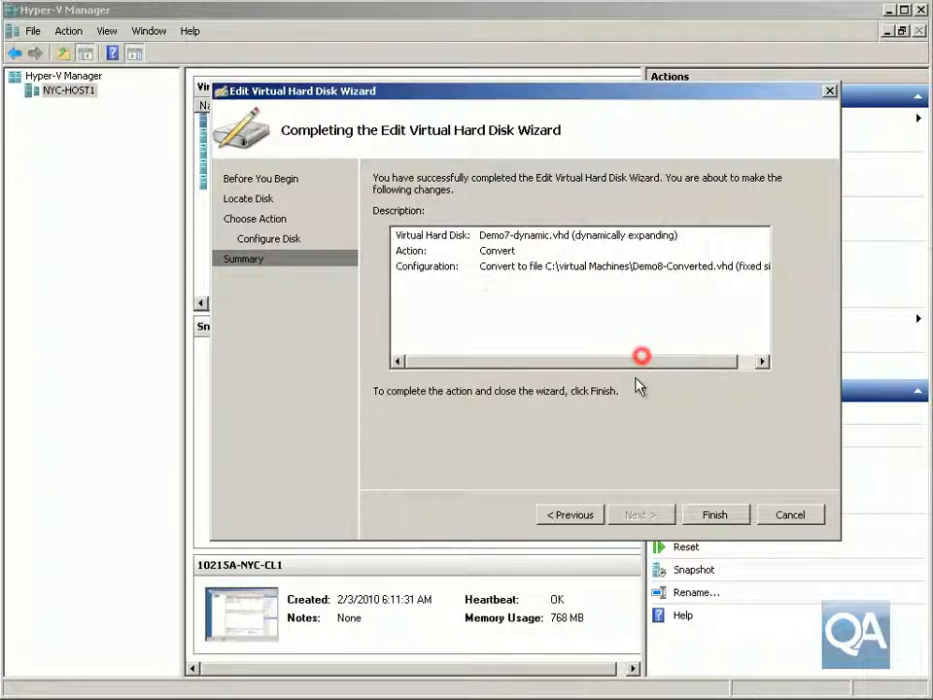
{"action": "left_click", "coordinate": [715, 514]}
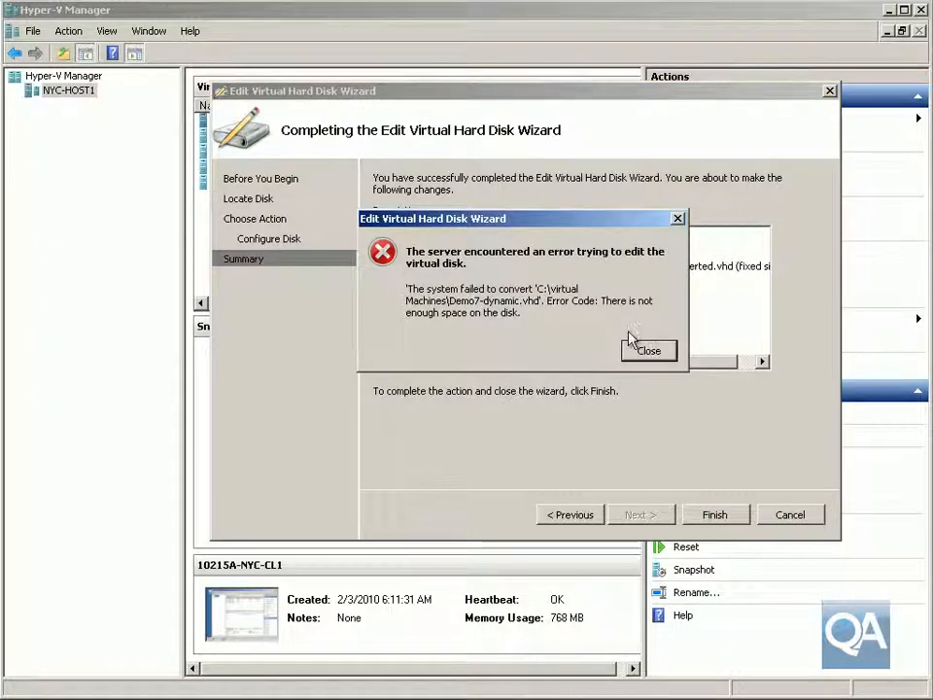
{"action": "left_click", "coordinate": [646, 351]}
{"action": "left_click", "coordinate": [775, 517]}
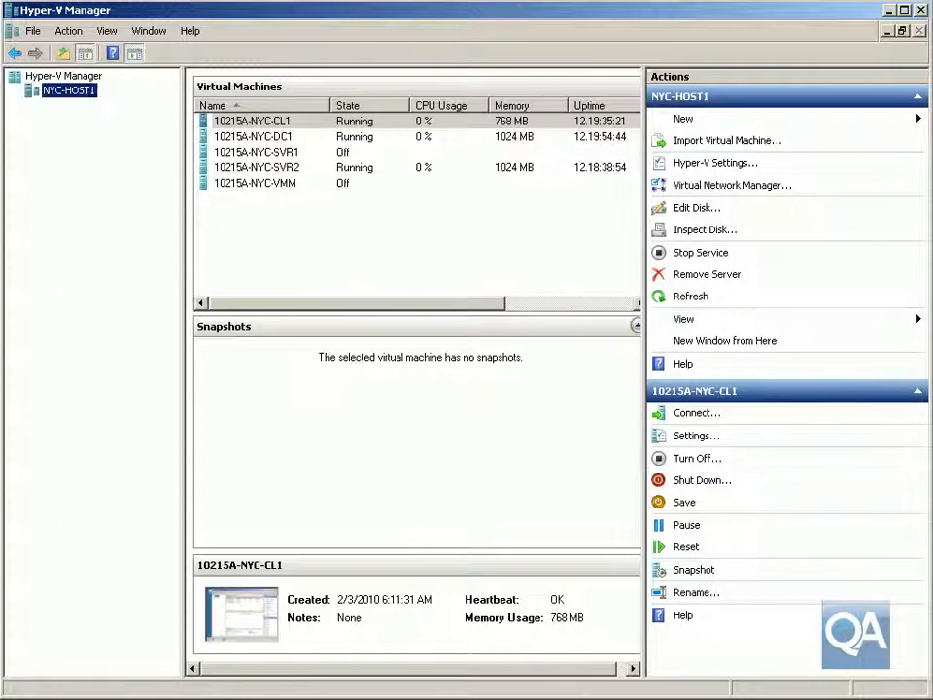
Start a new disk edit and choose Demo-7 Fixed.vhd in C:\virtual Machines as its disk.
{"action": "left_click", "coordinate": [66, 35]}
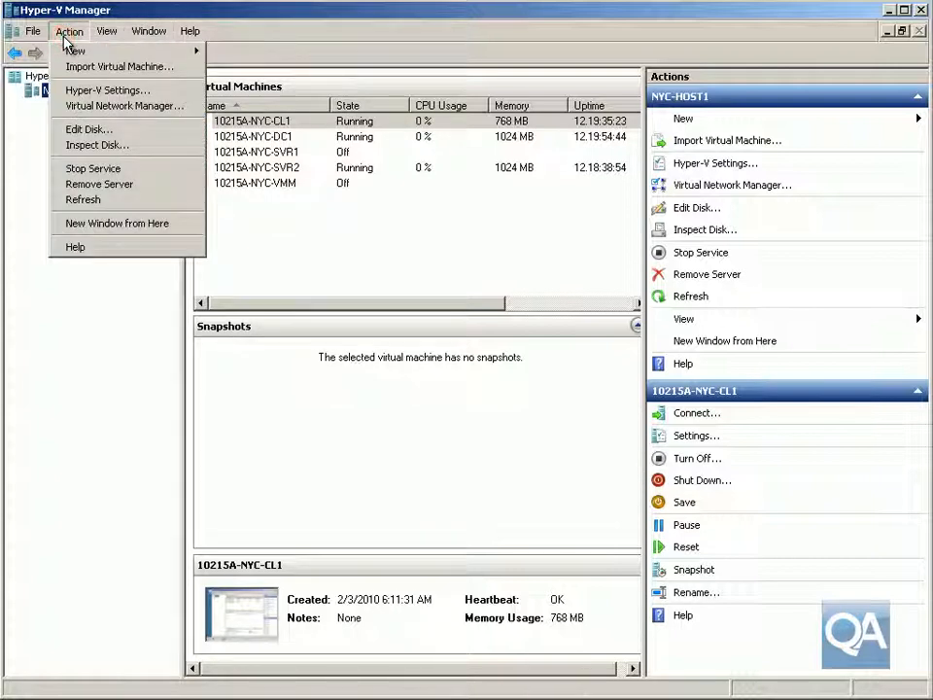
{"action": "left_click", "coordinate": [62, 128]}
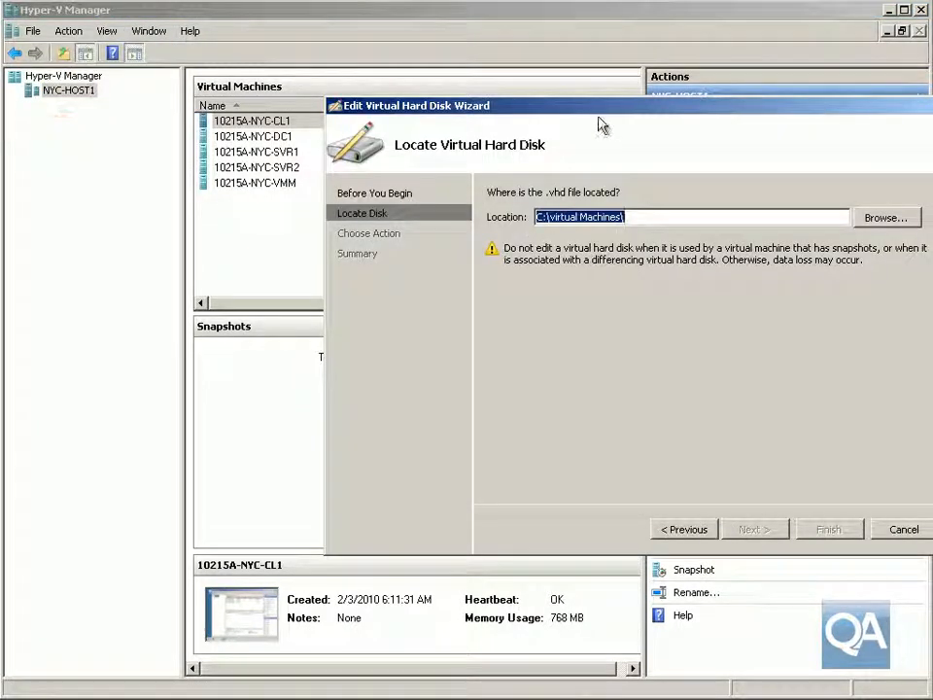
{"action": "left_click_drag", "start_coordinate": [516, 99], "coordinate": [387, 81]}
{"action": "left_click", "coordinate": [761, 201]}
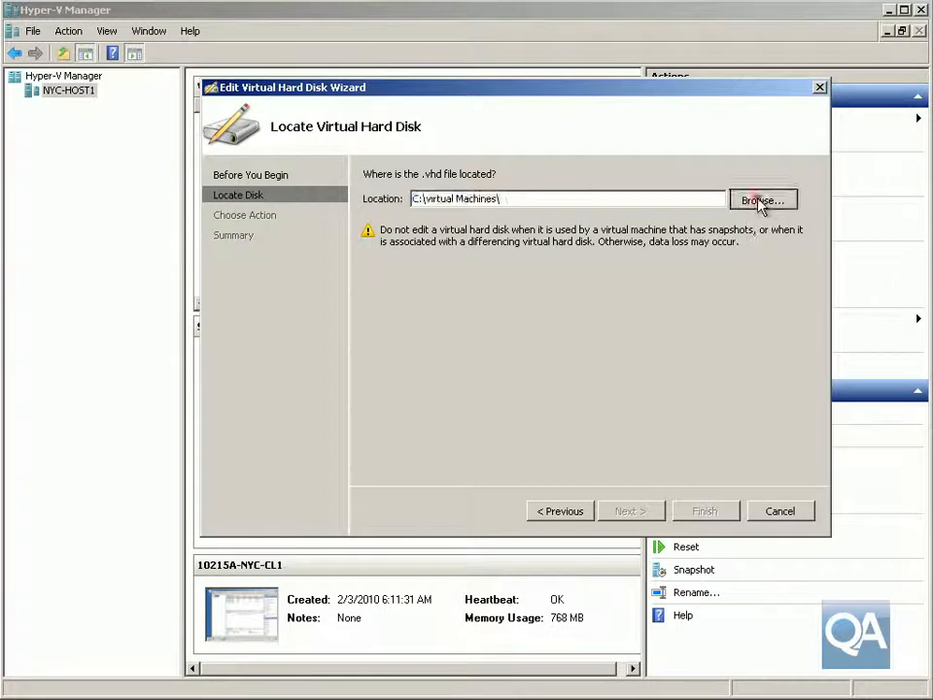
{"action": "left_click_drag", "start_coordinate": [533, 109], "coordinate": [378, 112]}
{"action": "left_click", "coordinate": [358, 212]}
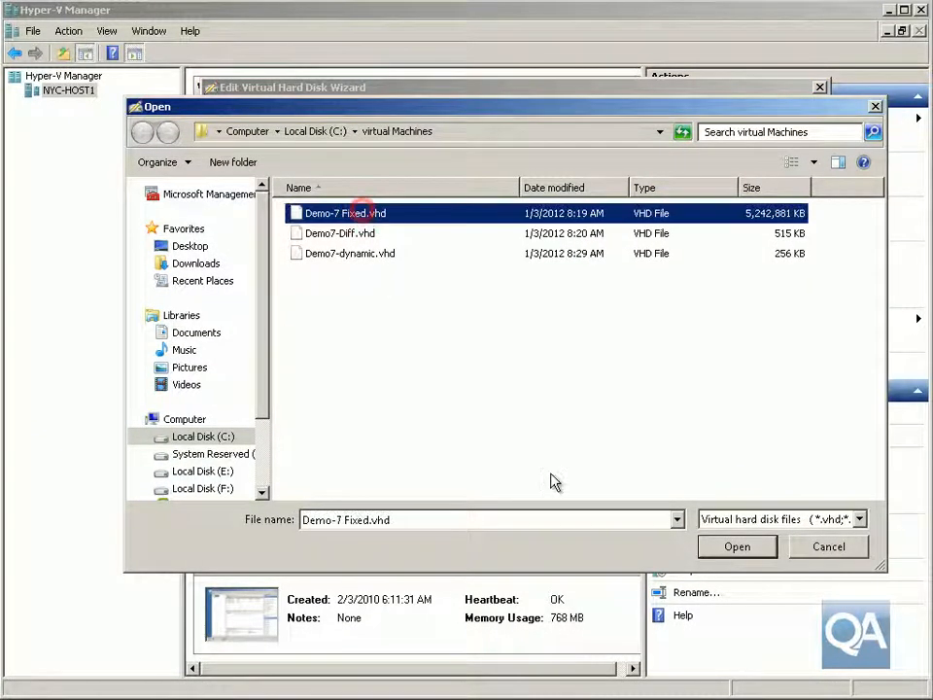
{"action": "left_click", "coordinate": [739, 550]}
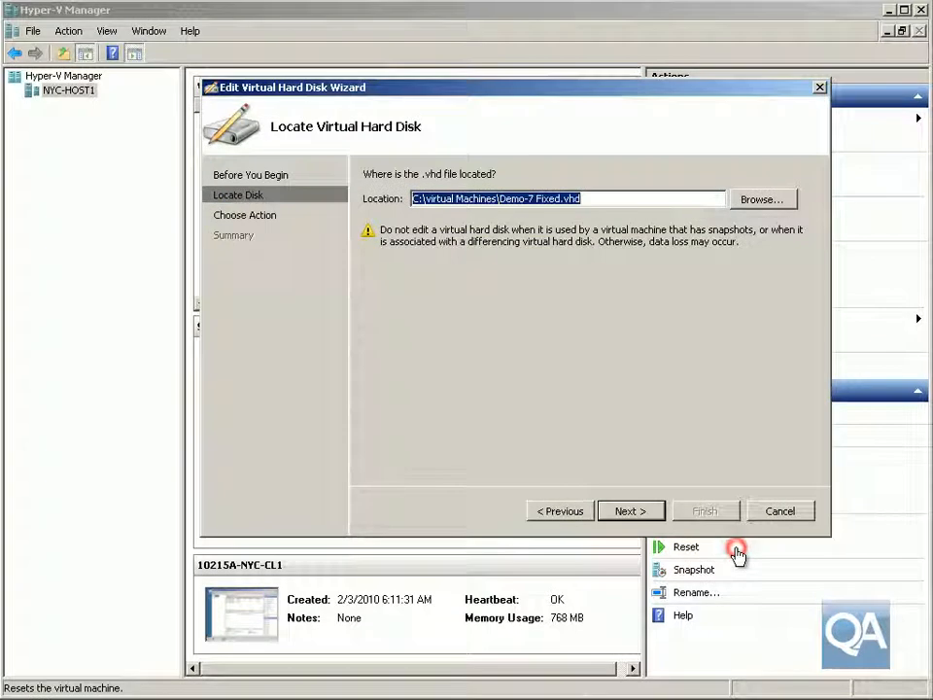
{"action": "left_click", "coordinate": [646, 510]}
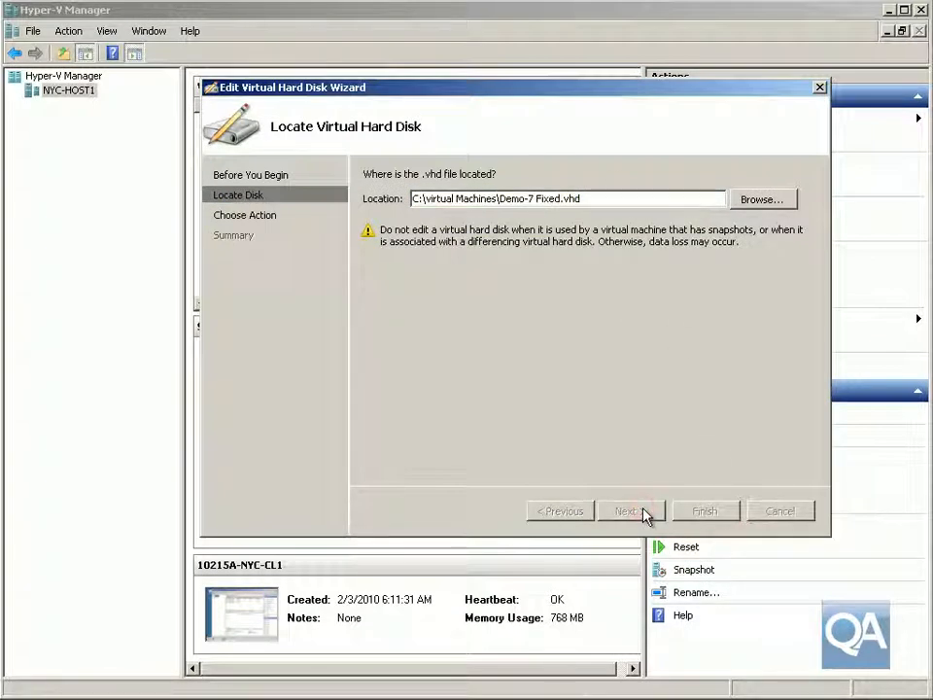
Expand the fixed virtual hard disk to a new size of 10 GB and complete the wizard.
{"action": "left_click", "coordinate": [366, 250]}
{"action": "left_click_drag", "start_coordinate": [435, 93], "coordinate": [422, 90]}
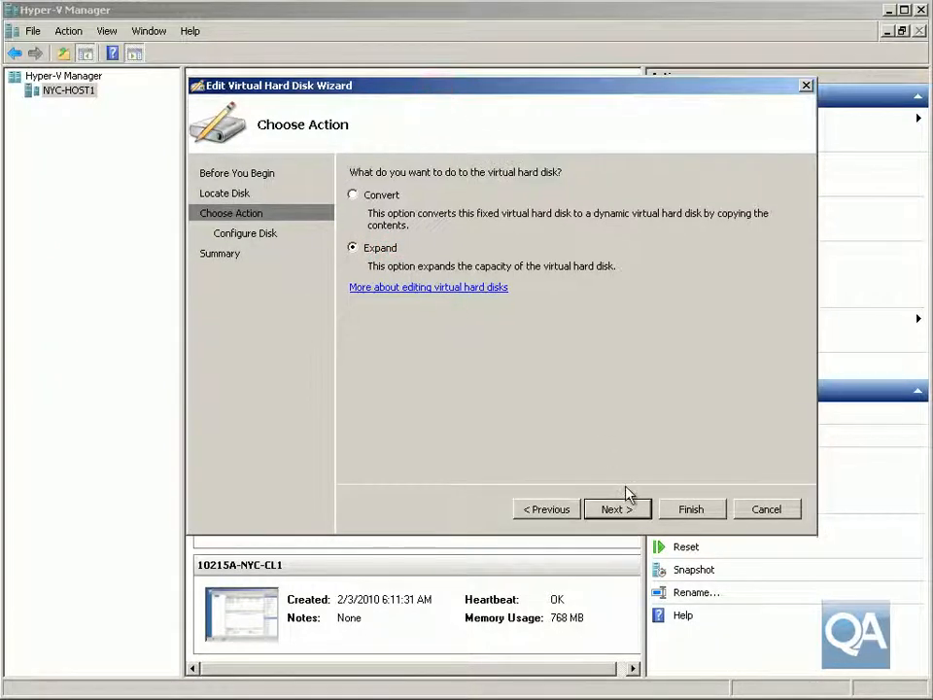
{"action": "left_click", "coordinate": [623, 511]}
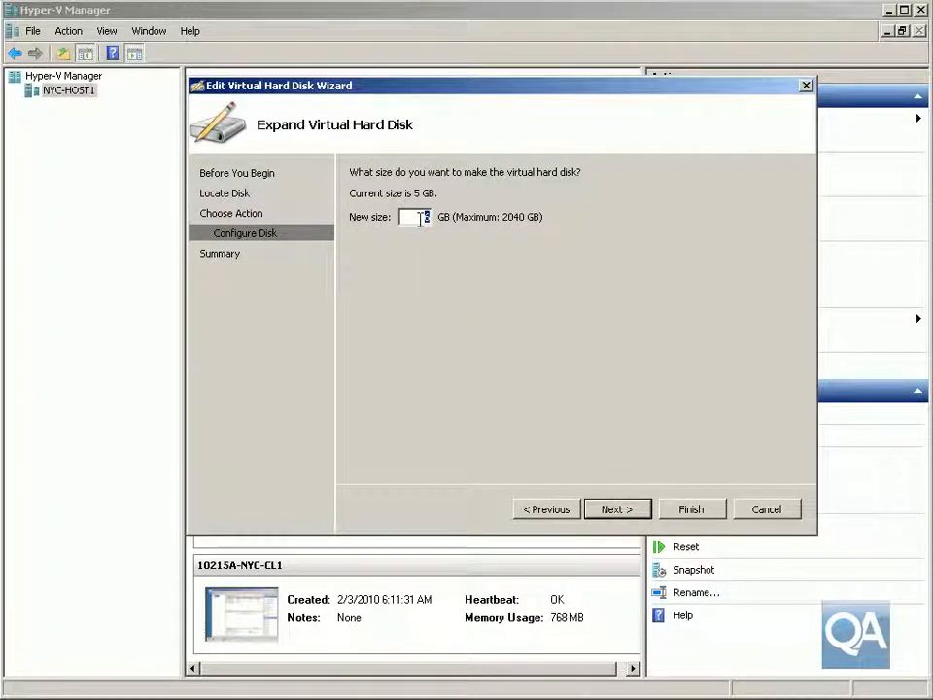
{"action": "left_click_drag", "start_coordinate": [422, 217], "coordinate": [428, 217]}
{"action": "key", "text": "BackSpace"}
{"action": "type", "text": "10"}
{"action": "left_click", "coordinate": [621, 510]}
{"action": "left_click", "coordinate": [701, 515]}
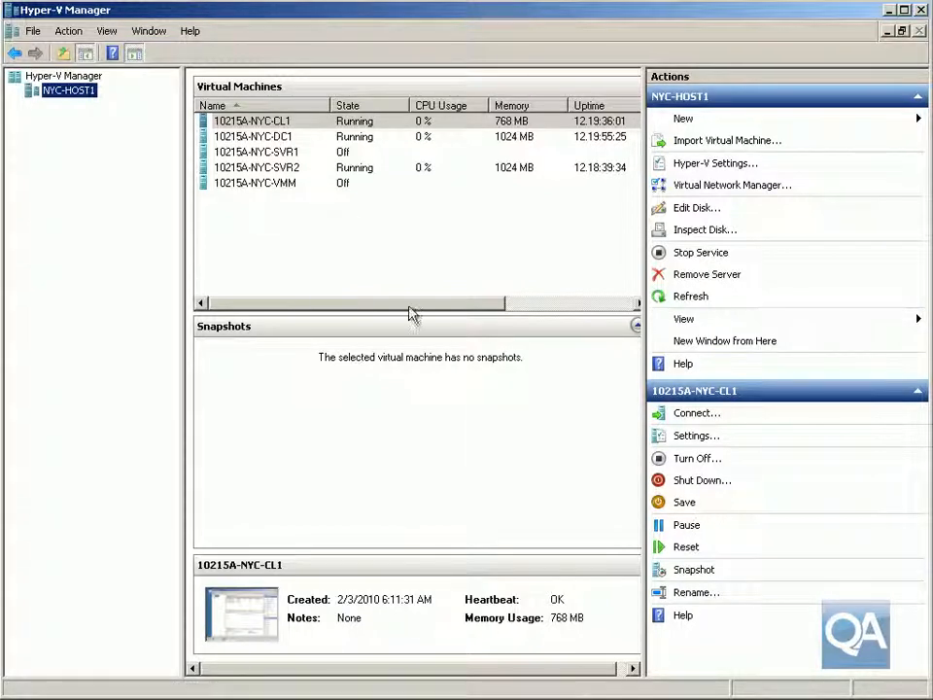
Inspect the virtual hard disk Demo7-Diff.vhd in C:\virtual Machines and its parent disk, closing both properties windows.
{"action": "left_click", "coordinate": [72, 32]}
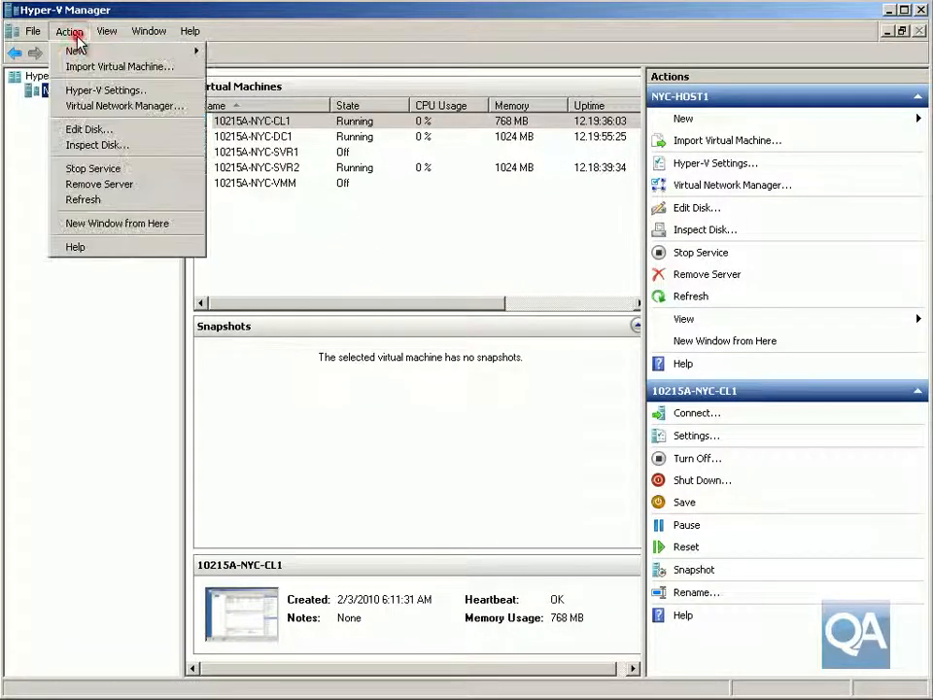
{"action": "left_click", "coordinate": [96, 147]}
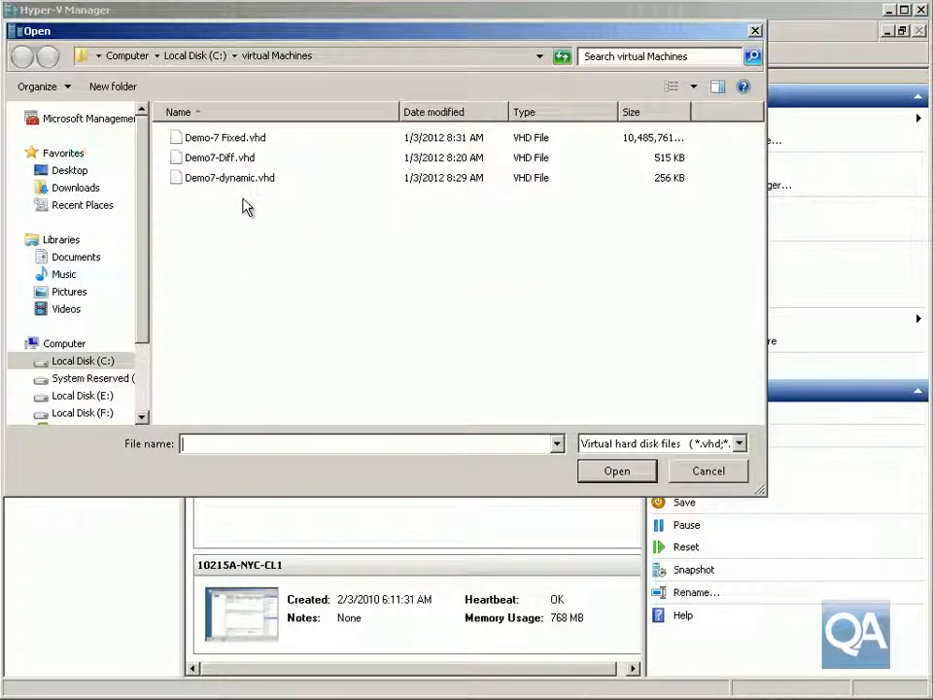
{"action": "left_click", "coordinate": [225, 158]}
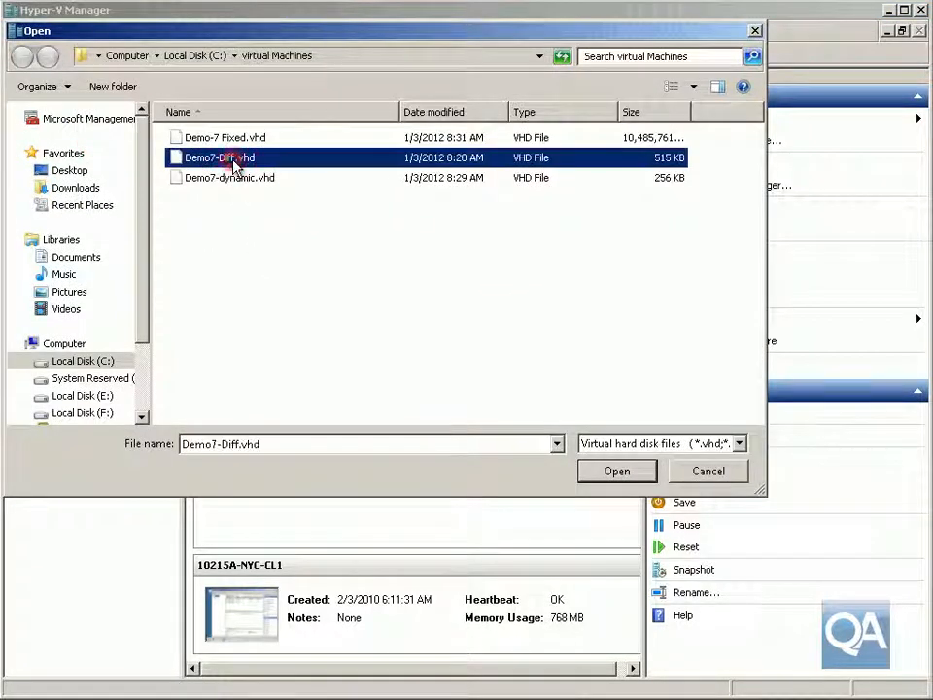
{"action": "left_click", "coordinate": [616, 475]}
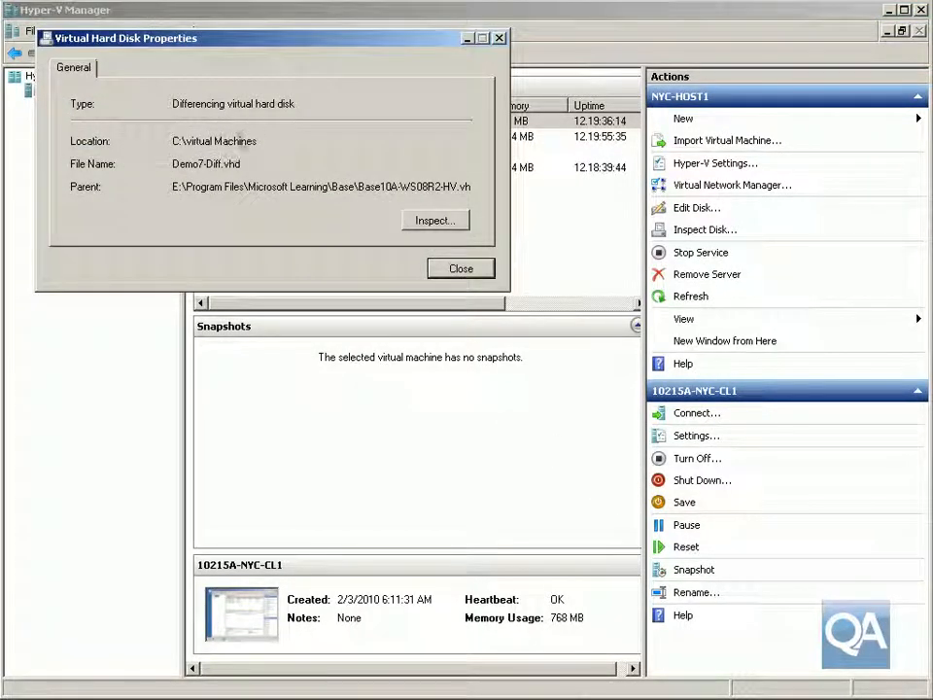
{"action": "left_click", "coordinate": [433, 222]}
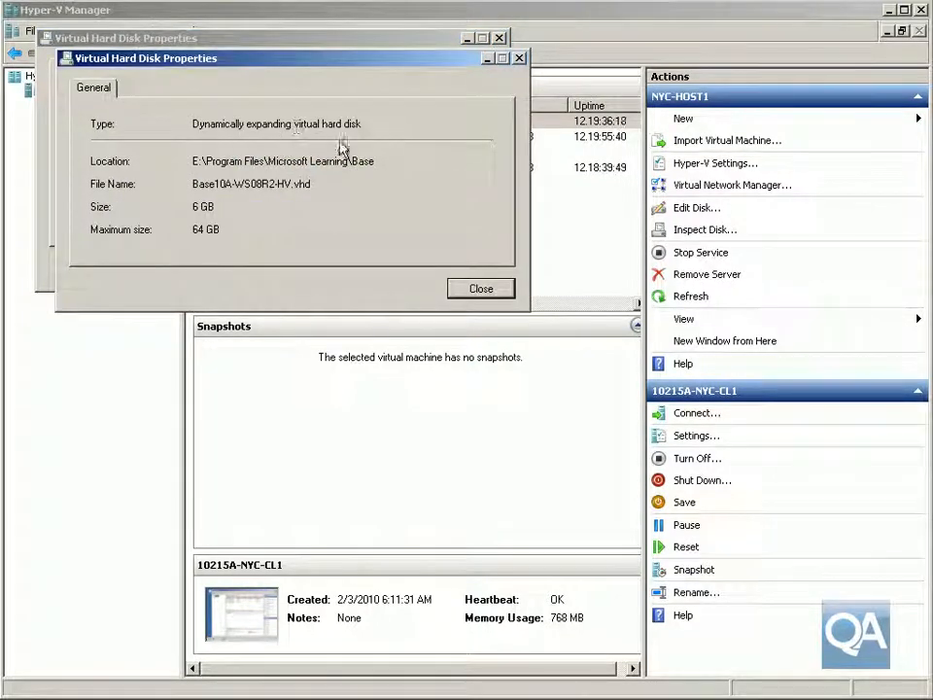
{"action": "left_click", "coordinate": [468, 292]}
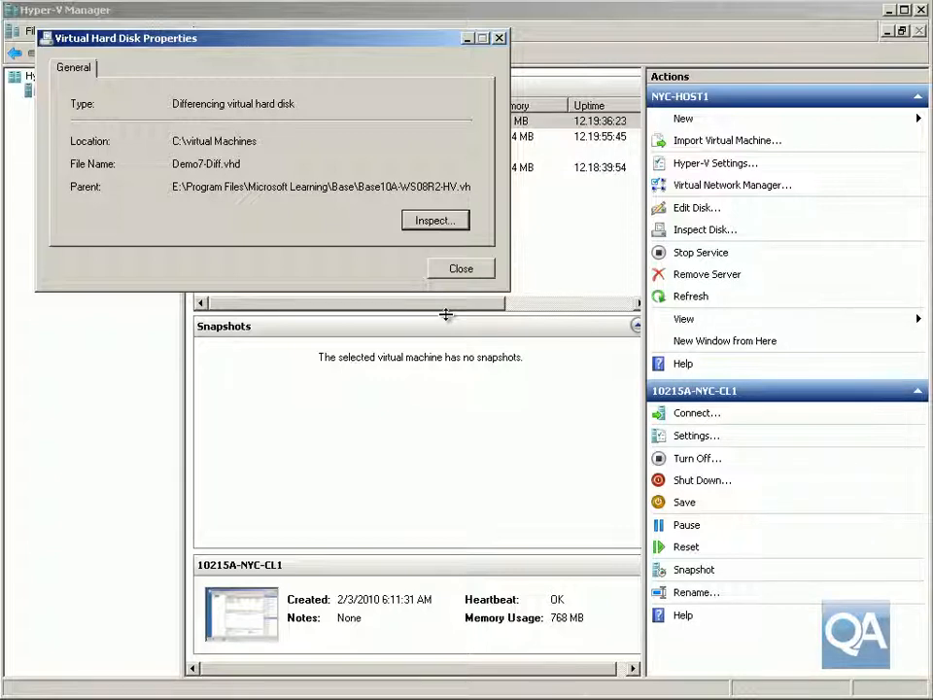
{"action": "left_click", "coordinate": [465, 272]}
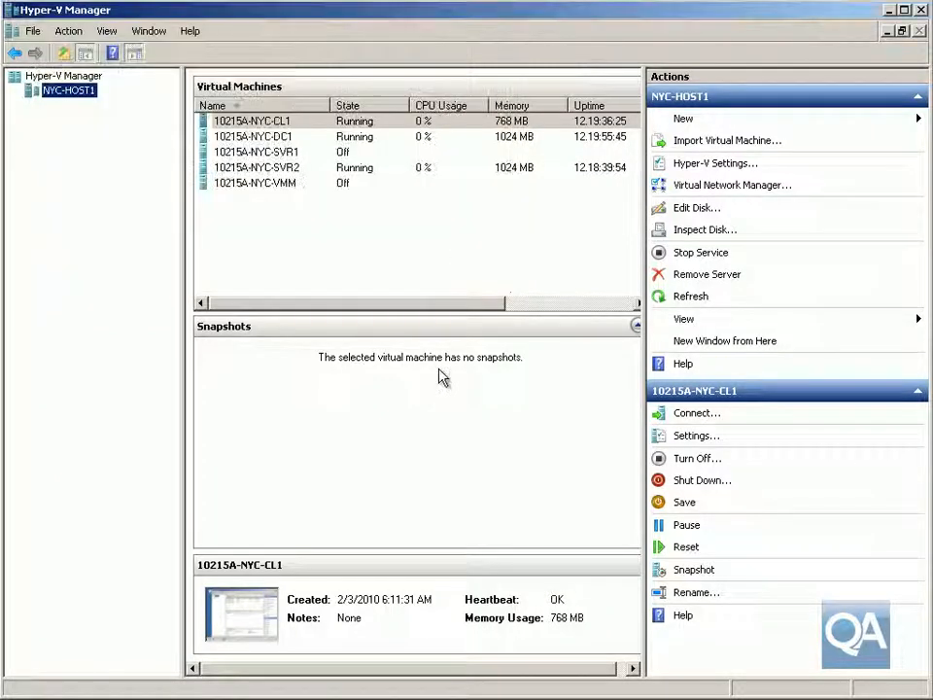